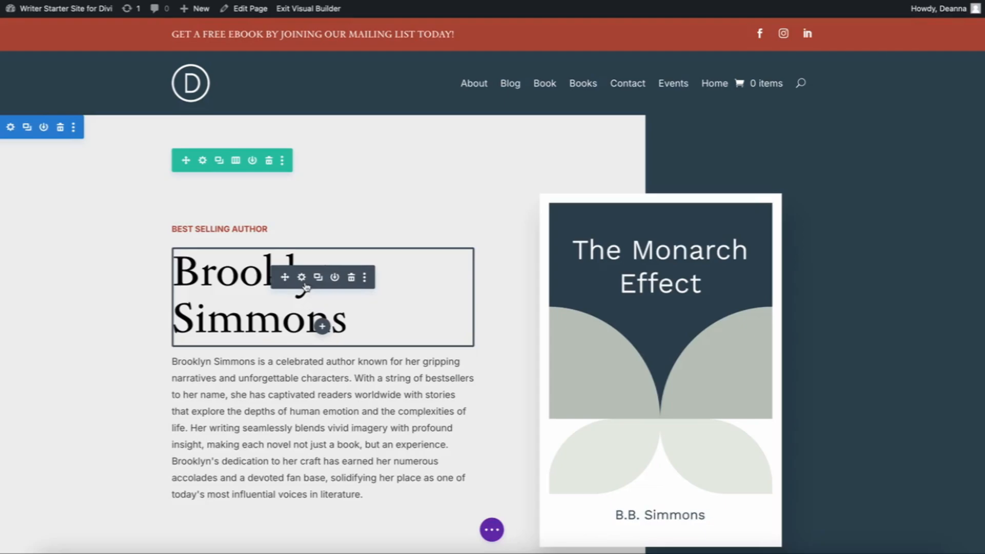
Step: Show the Heading Text design options for the Brooklyn Simmons heading and the stylist page text
left_click(303, 277)
left_click(198, 45)
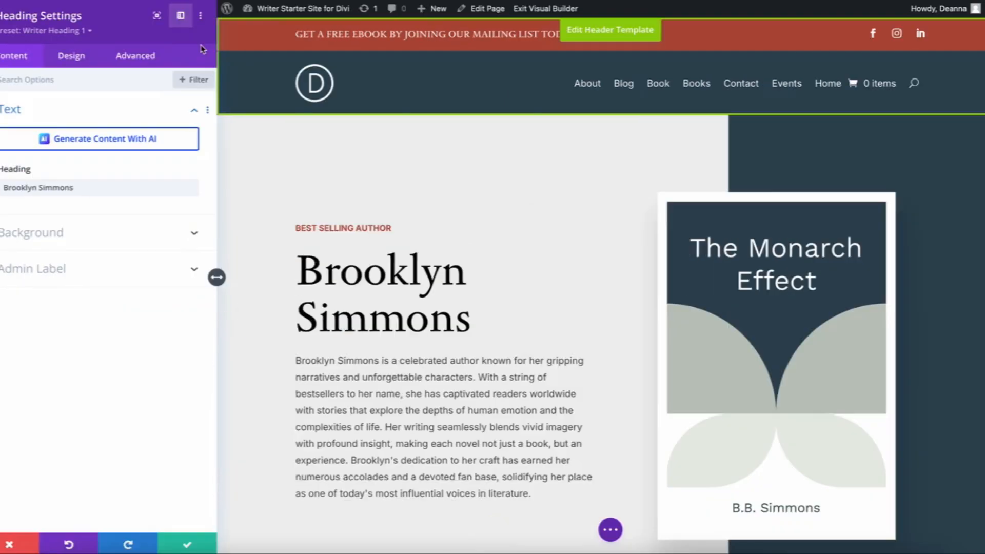
left_click(35, 144)
scroll(77, 230, "down", 3)
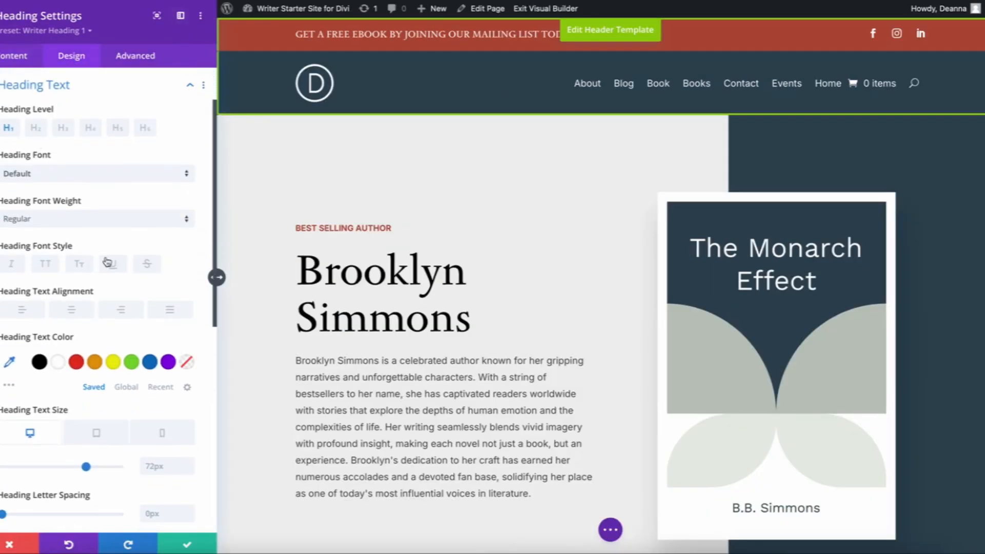
scroll(77, 254, "down", 3)
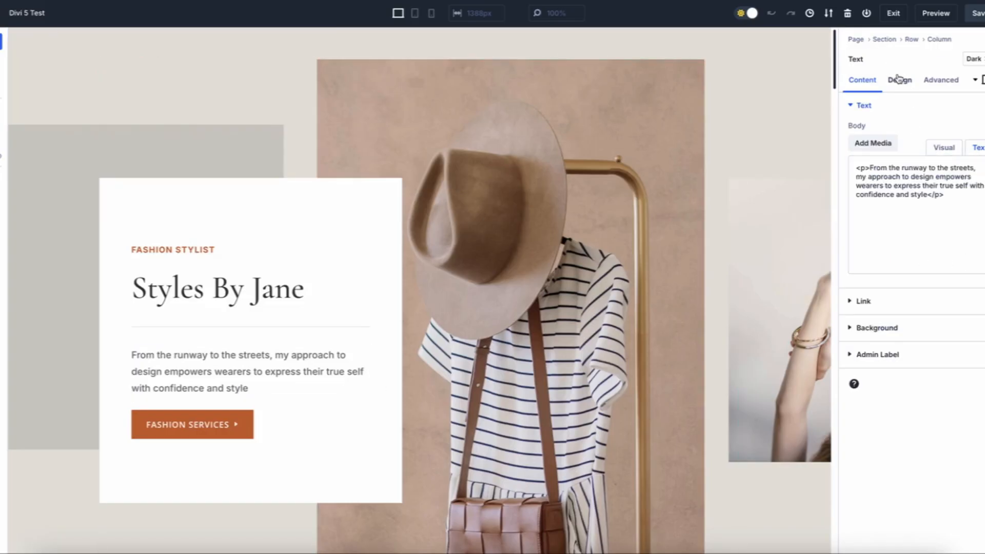
left_click(847, 135)
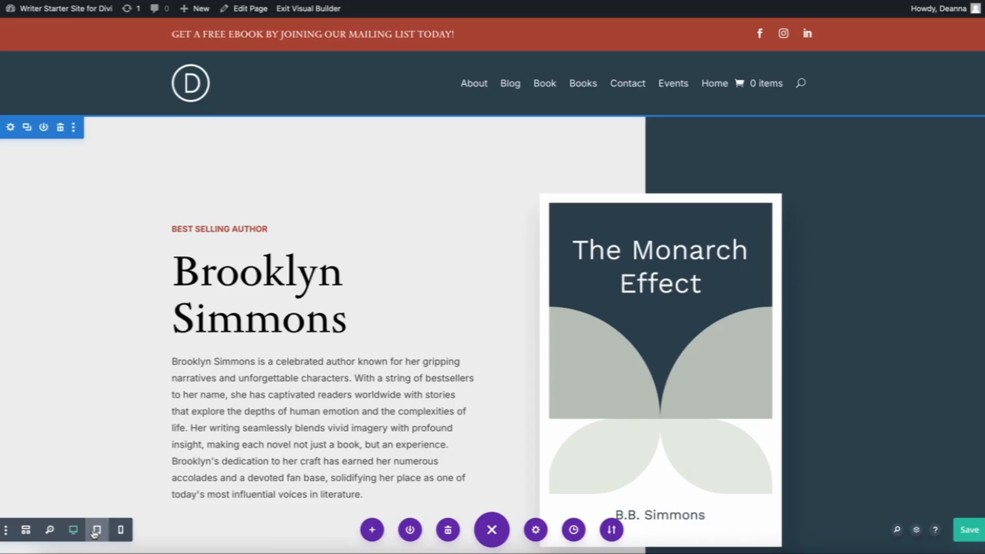
Step: Preview the author page at tablet and phone widths, and the stylist page at tablet, phone, then tablet
left_click(97, 530)
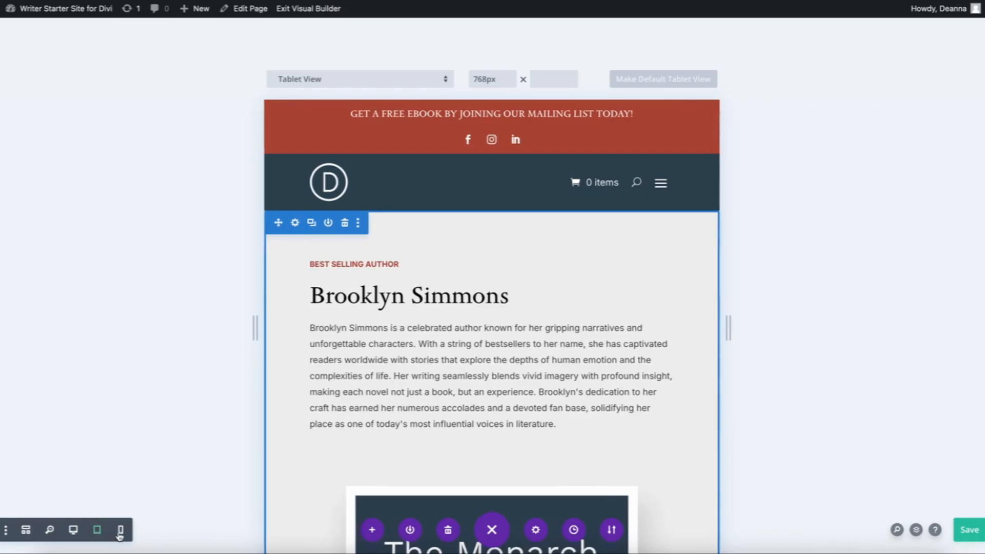
left_click(121, 530)
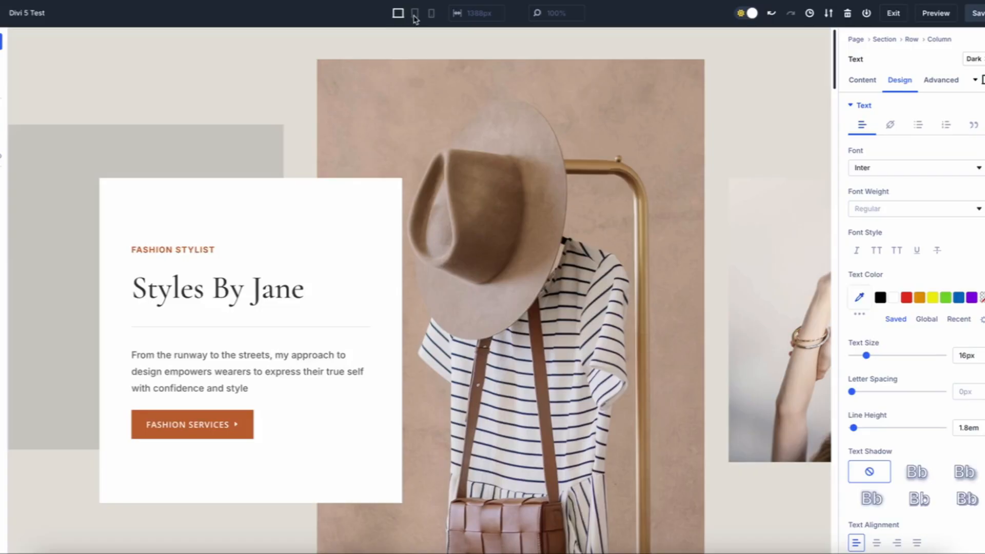
left_click(416, 13)
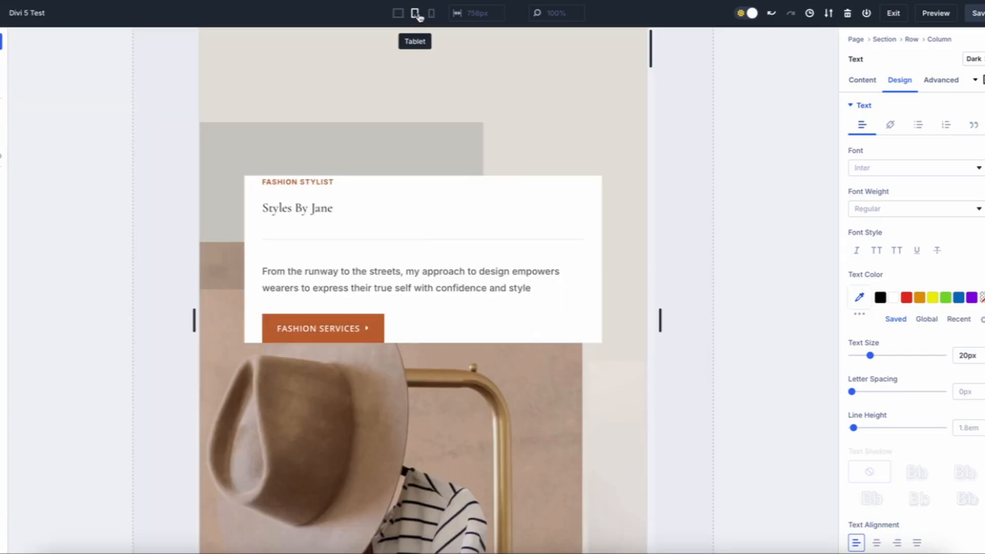
left_click(432, 13)
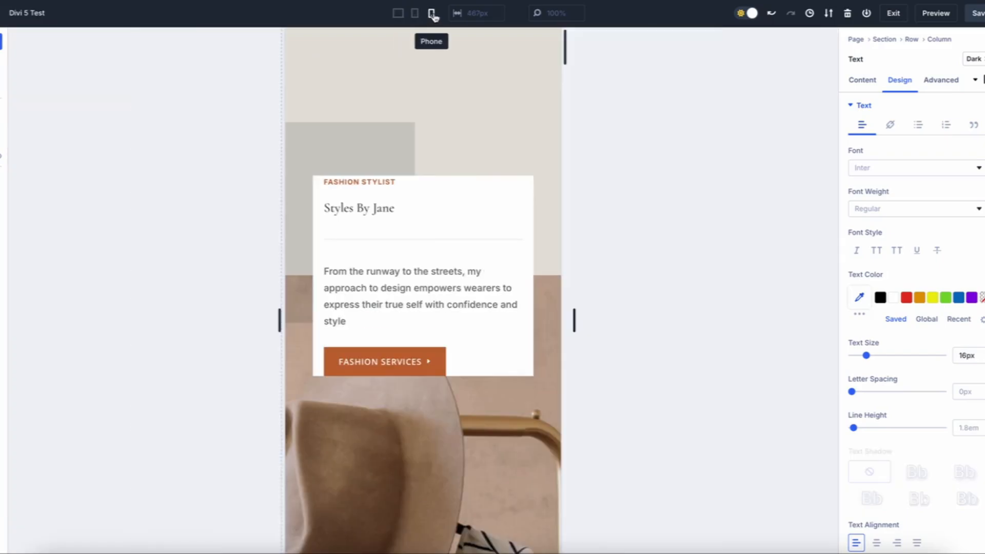
left_click(416, 13)
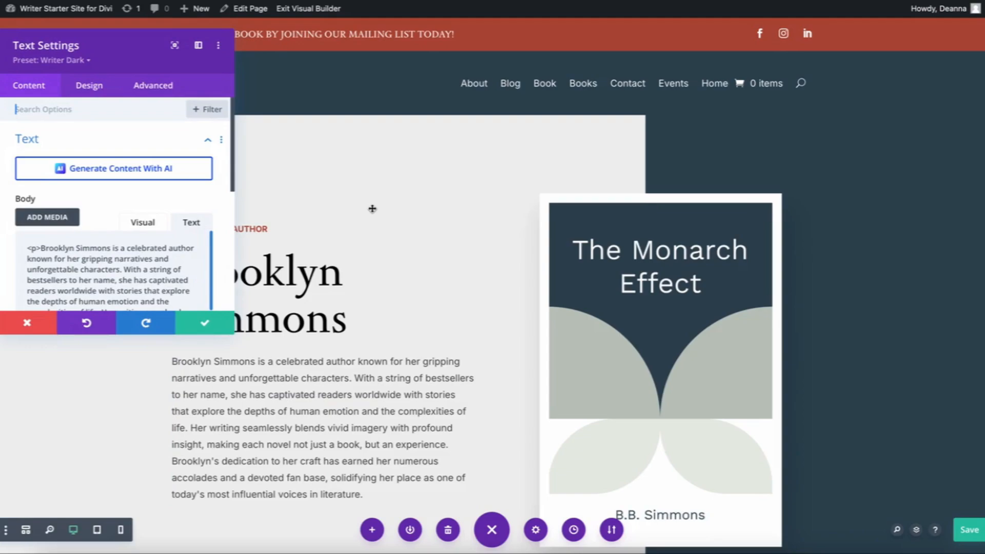
Step: Reveal the author page row in the Layers panel and move the panel over the book cover
right_click(372, 208)
left_click(338, 475)
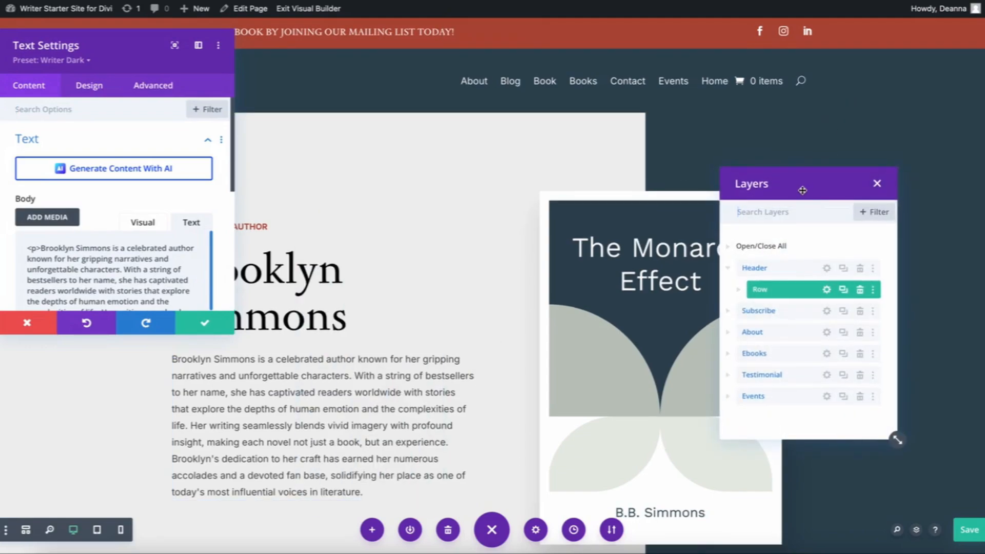
left_click_drag(802, 190, 891, 114)
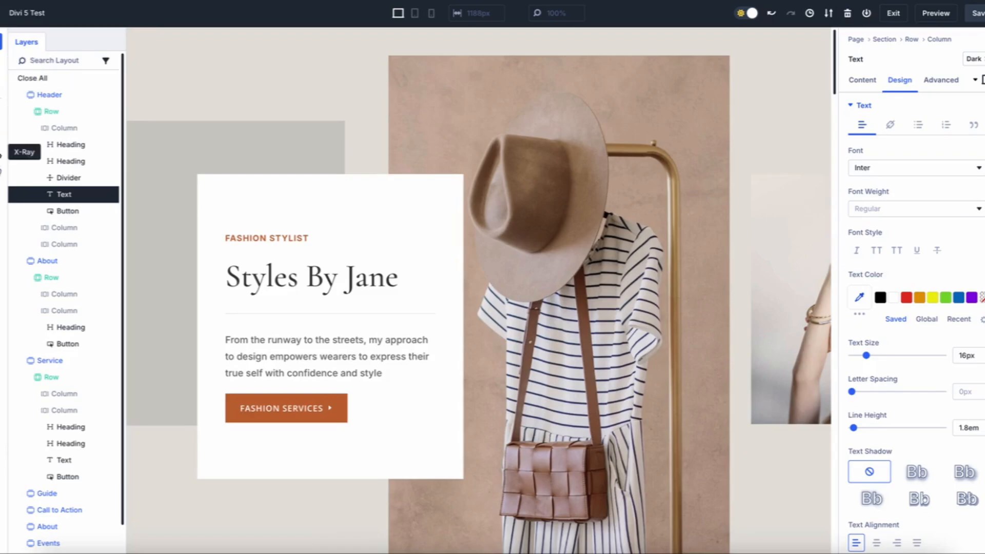
Step: Dock the Divi 5 Builder Settings panel beside the stylist page's layers list
left_click(4, 180)
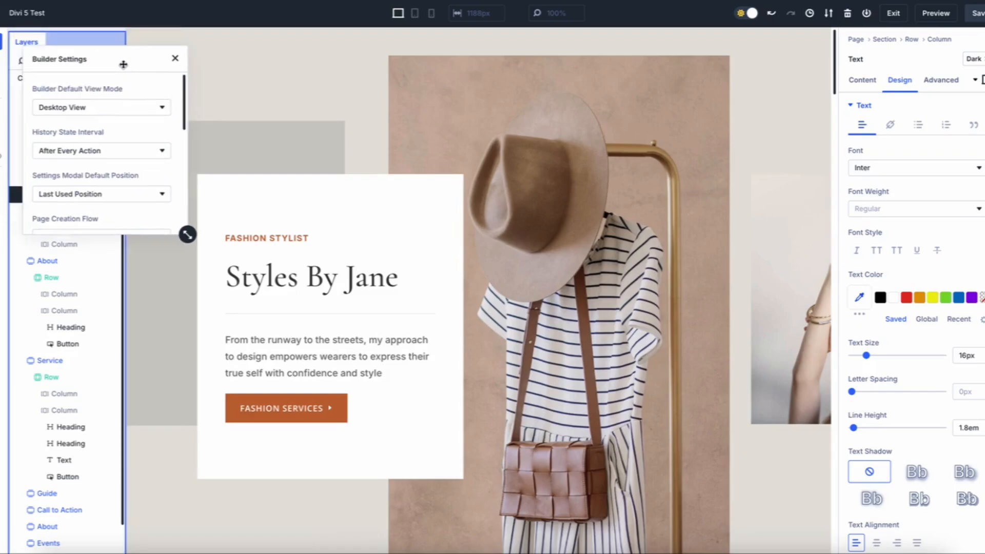
left_click_drag(103, 41, 124, 64)
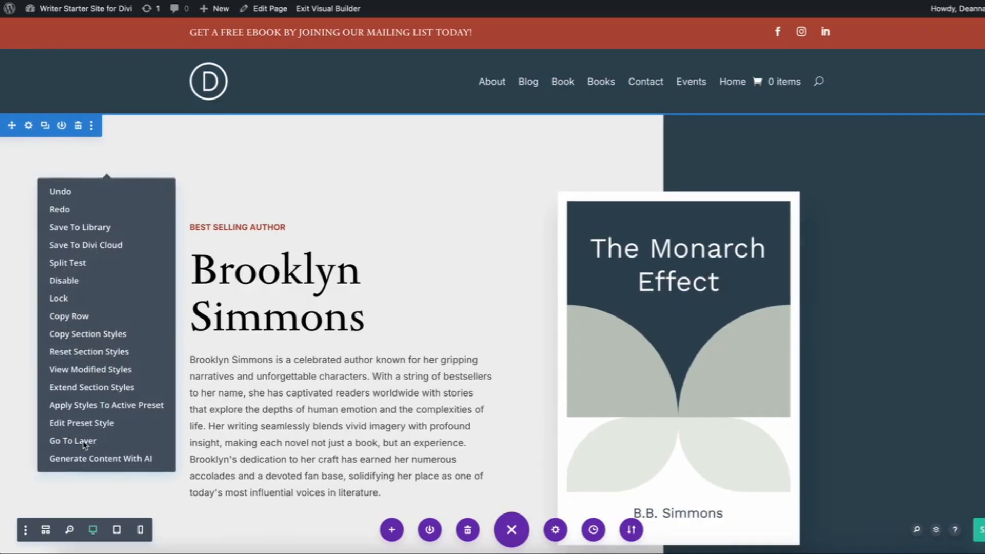
Step: Reveal the author page's row in the Layers panel via Go To Layer
left_click(73, 440)
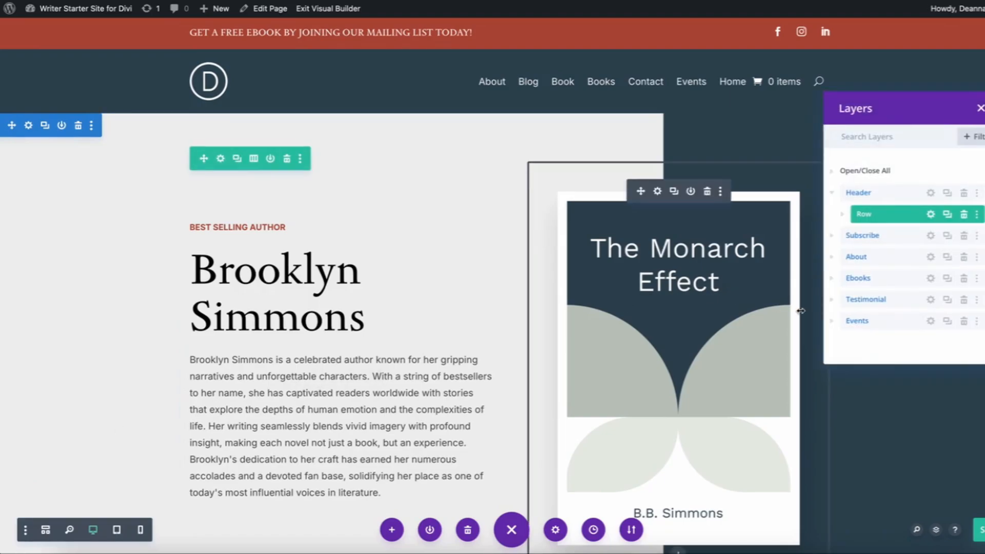